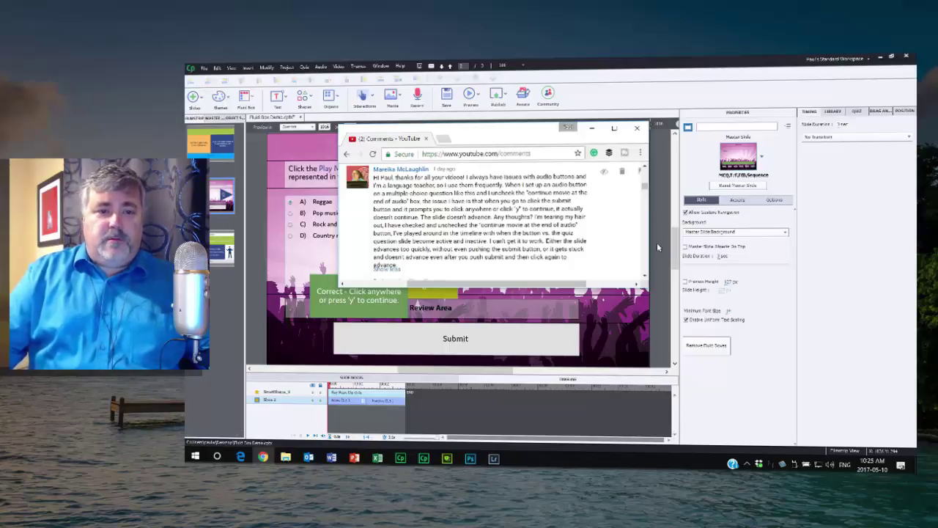
Switch to Adobe Captivate and set the multiple-choice question's success and failure actions to Go to the next slide.
{"action": "key", "text": "alt+Tab"}
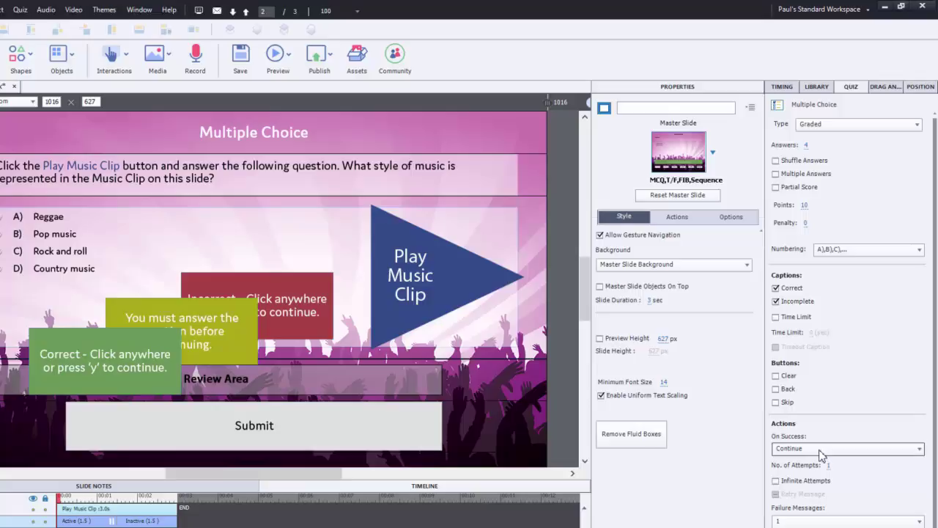
{"action": "left_click", "coordinate": [821, 455]}
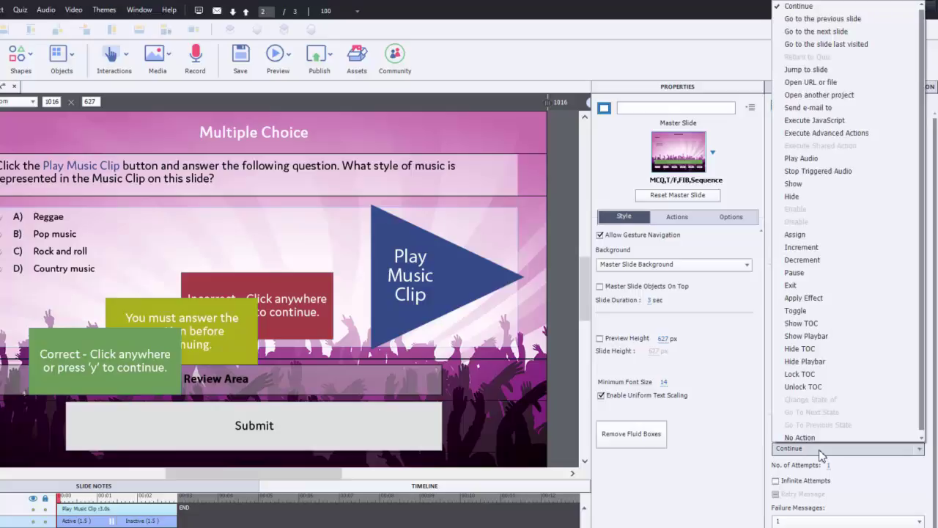
{"action": "left_click", "coordinate": [836, 34]}
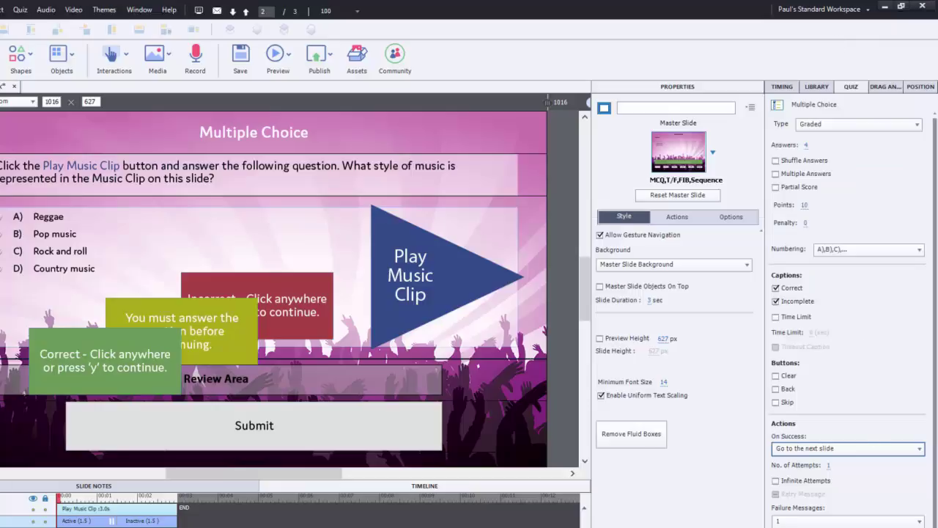
{"action": "left_click", "coordinate": [848, 448]}
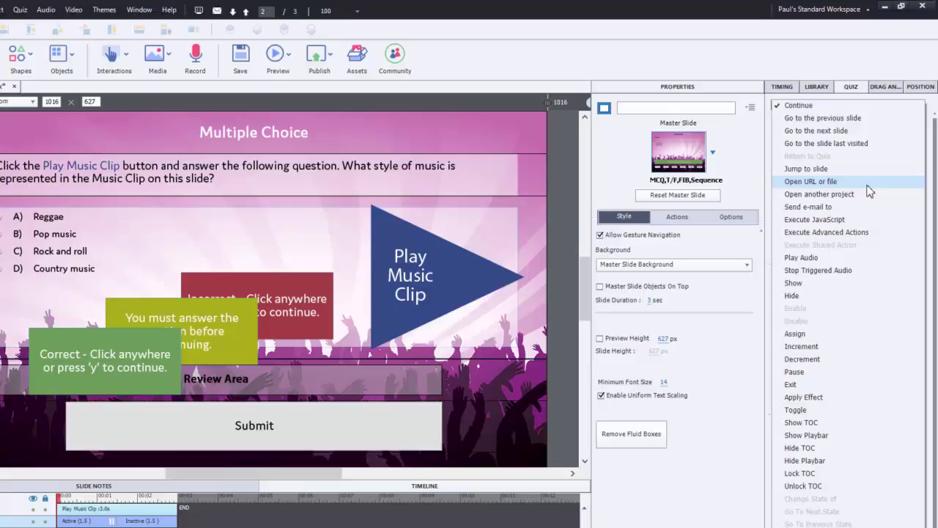
{"action": "left_click", "coordinate": [864, 137]}
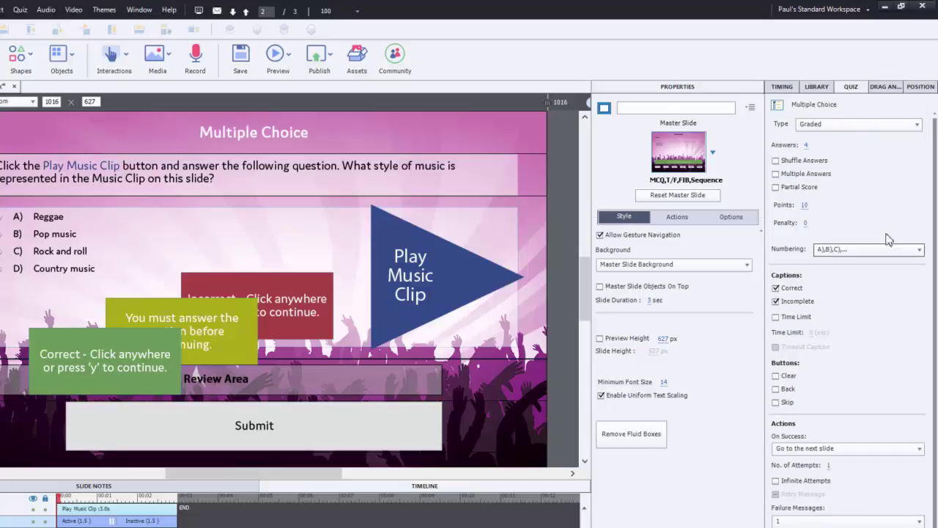
{"action": "left_click", "coordinate": [808, 163]}
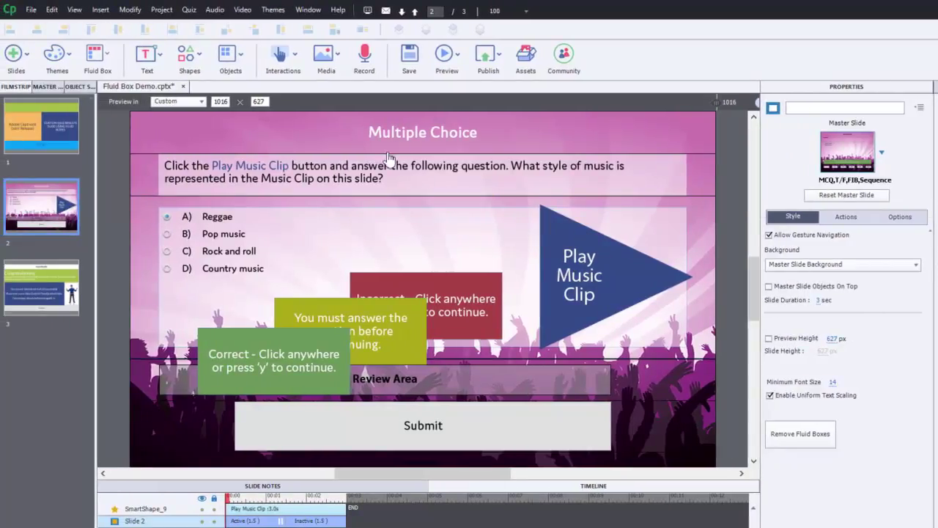
Record microphone narration for slide 2, save it to the slide and close the audio recorder.
{"action": "left_click", "coordinate": [365, 59]}
{"action": "left_click_drag", "start_coordinate": [356, 132], "coordinate": [286, 201]}
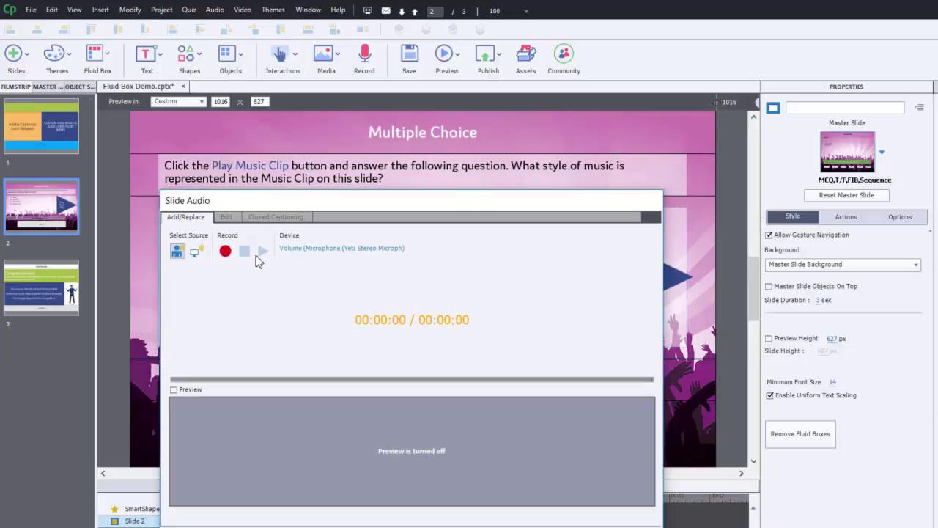
{"action": "left_click", "coordinate": [226, 253]}
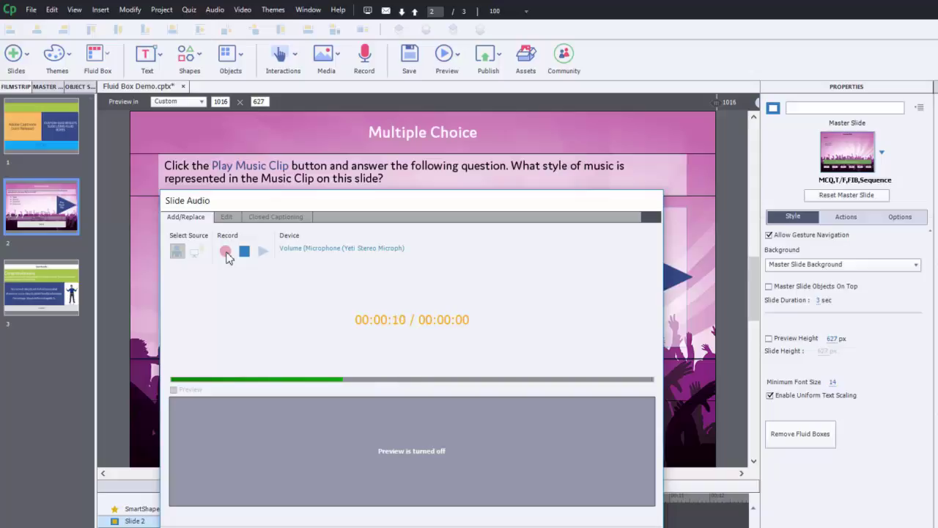
{"action": "left_click", "coordinate": [243, 251]}
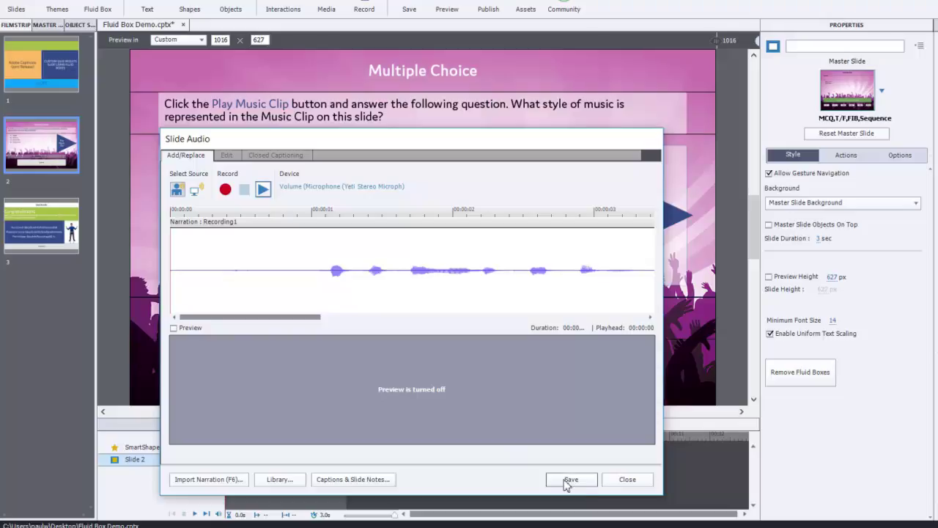
{"action": "left_click", "coordinate": [569, 481]}
{"action": "left_click", "coordinate": [418, 335]}
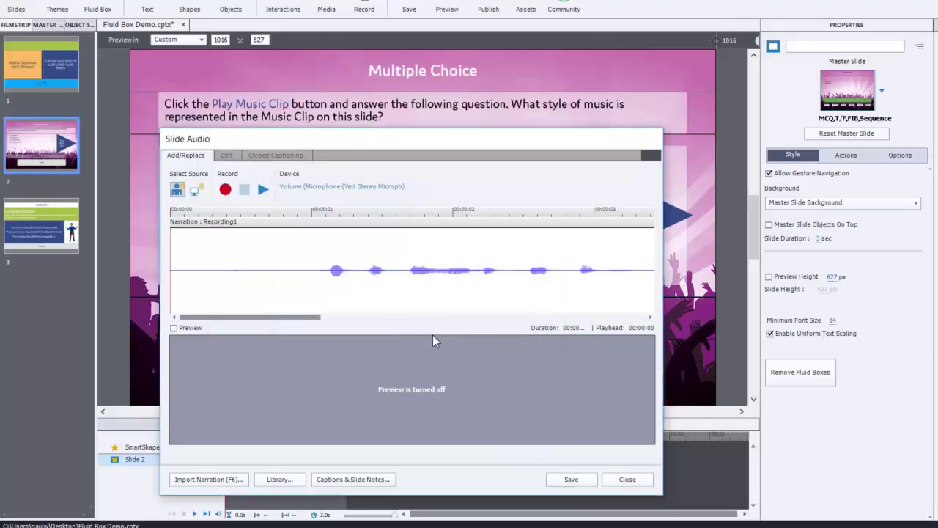
{"action": "left_click", "coordinate": [632, 484]}
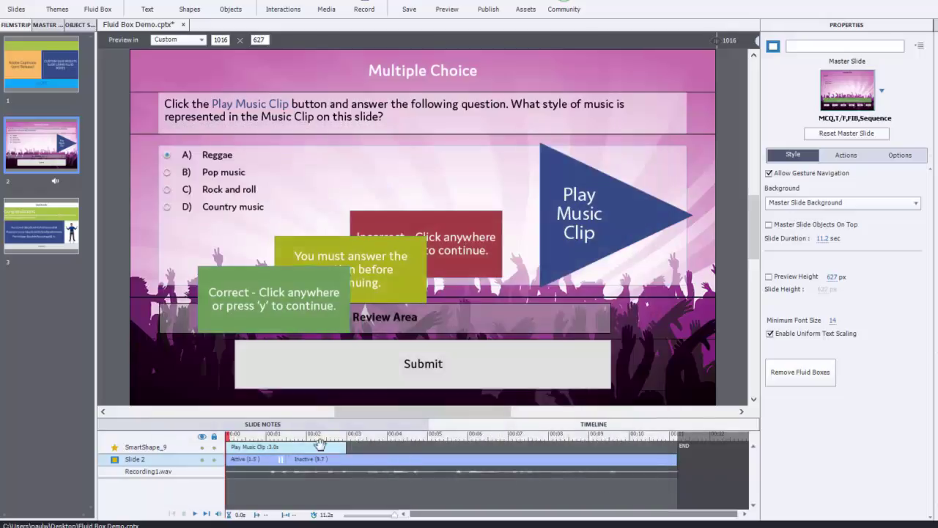
Extend the Play Music Clip shape's timing so it displays for the rest of the slide.
{"action": "left_click", "coordinate": [647, 229]}
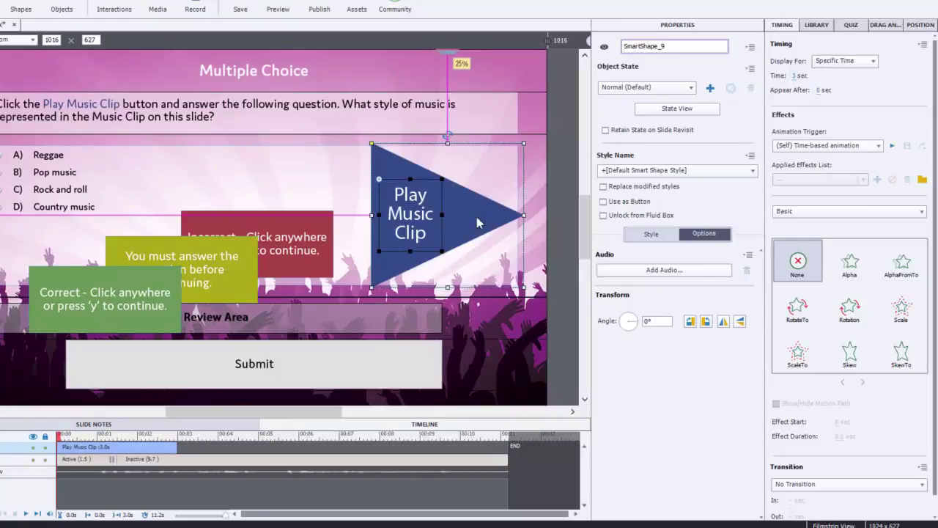
{"action": "key", "text": "ctrl+e"}
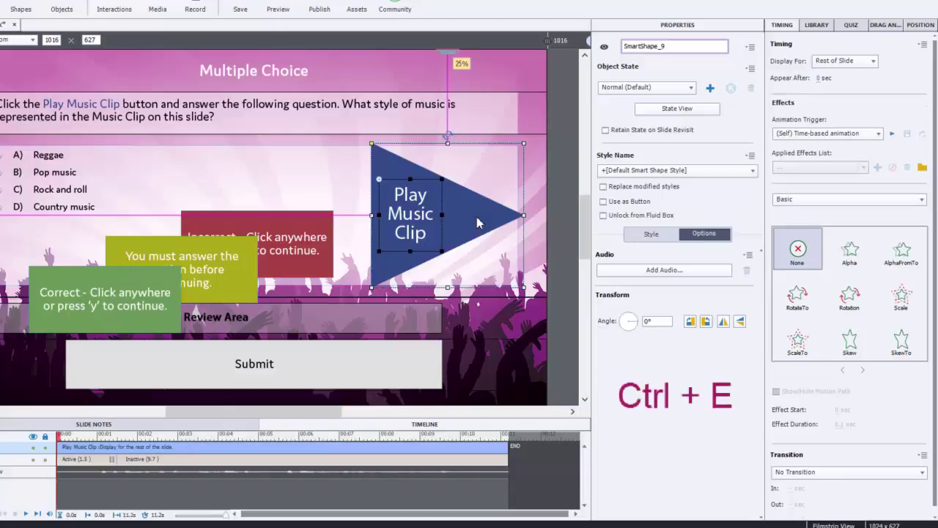
{"action": "left_click", "coordinate": [554, 203]}
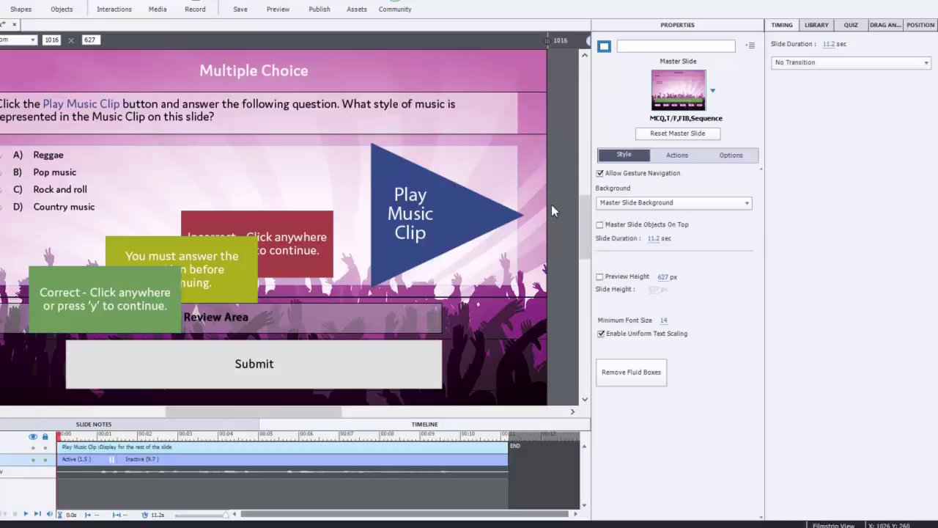
{"action": "left_click", "coordinate": [353, 474]}
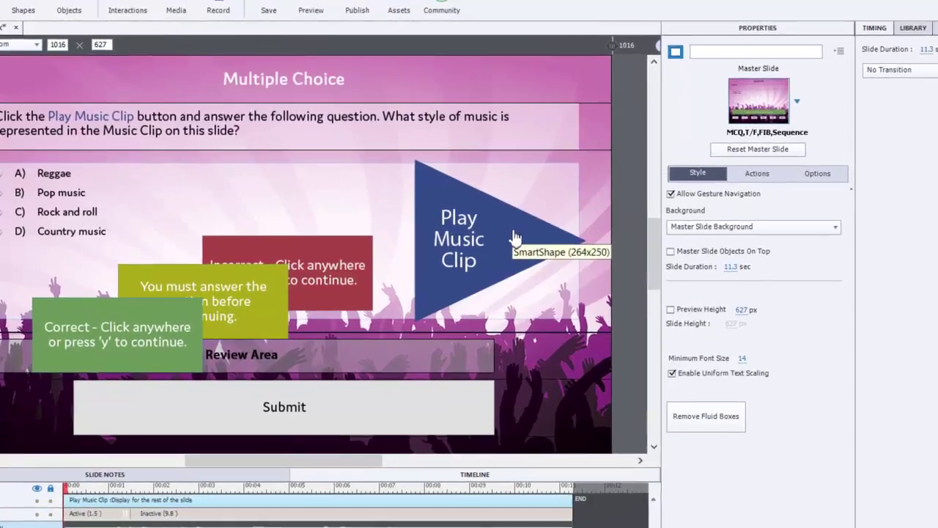
Make the Play Music Clip smart shape usable as a button.
{"action": "left_click", "coordinate": [460, 212]}
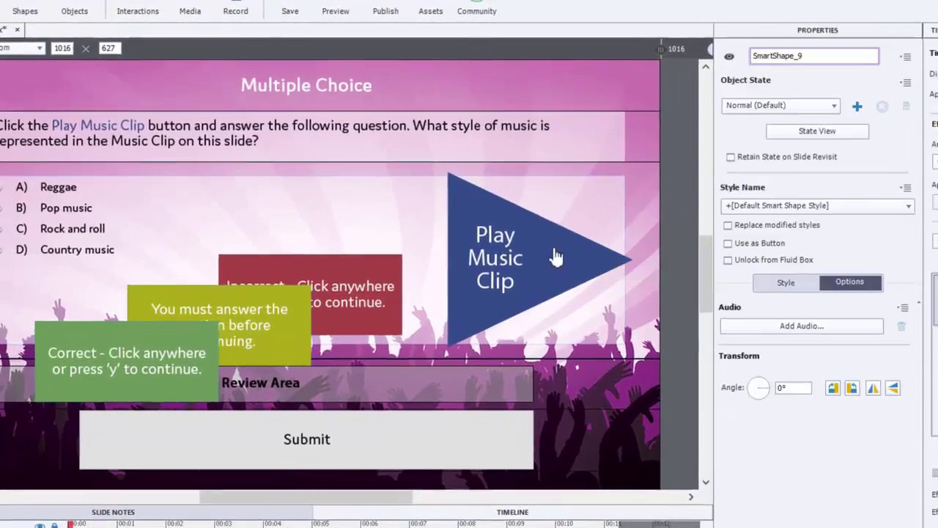
{"action": "left_click", "coordinate": [559, 258]}
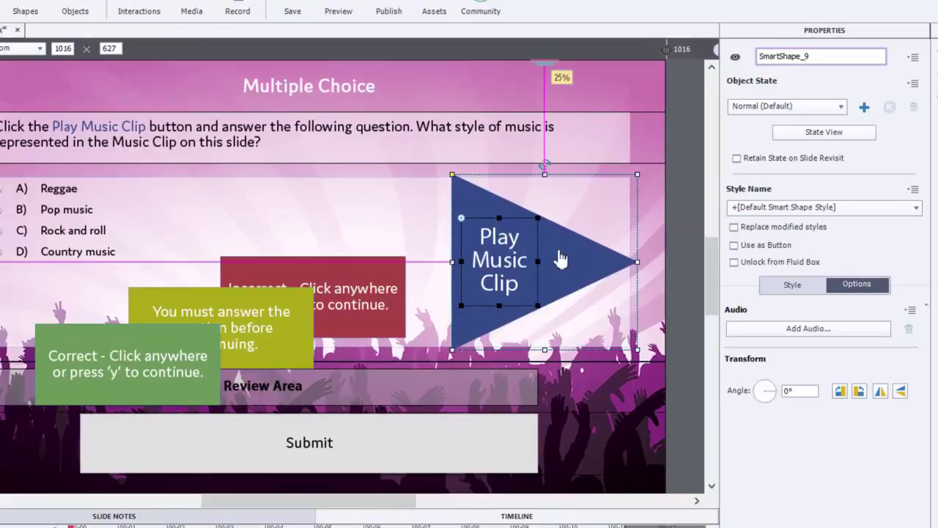
{"action": "left_click", "coordinate": [749, 247]}
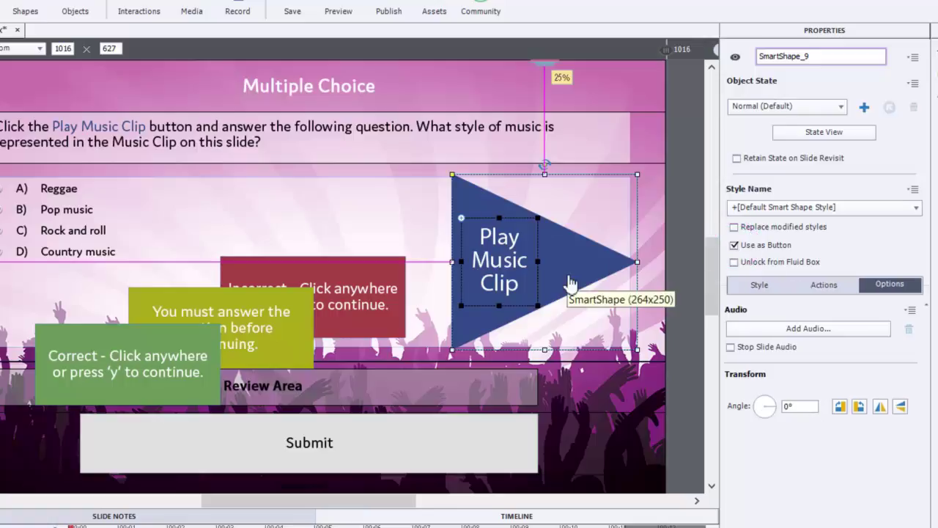
Set the Play Music Clip button's success action to Execute Advanced Actions.
{"action": "left_click", "coordinate": [825, 286]}
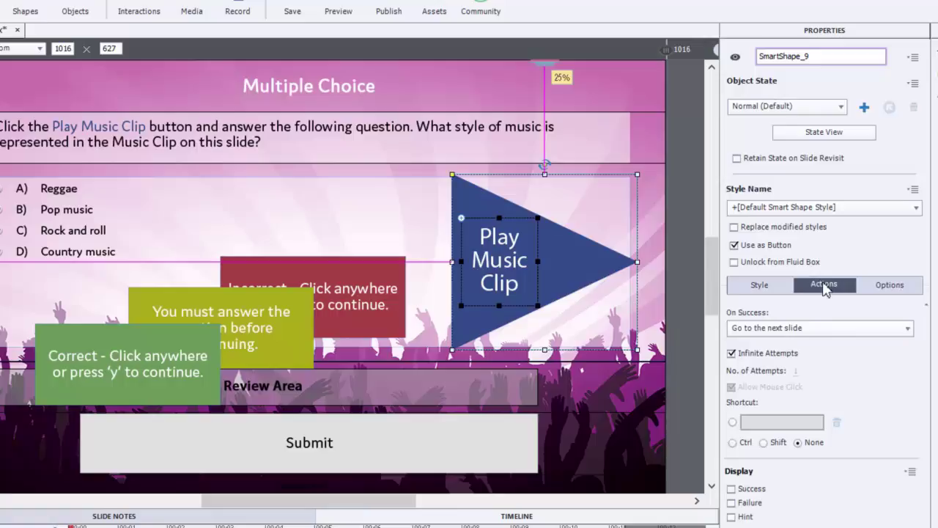
{"action": "left_click", "coordinate": [819, 331]}
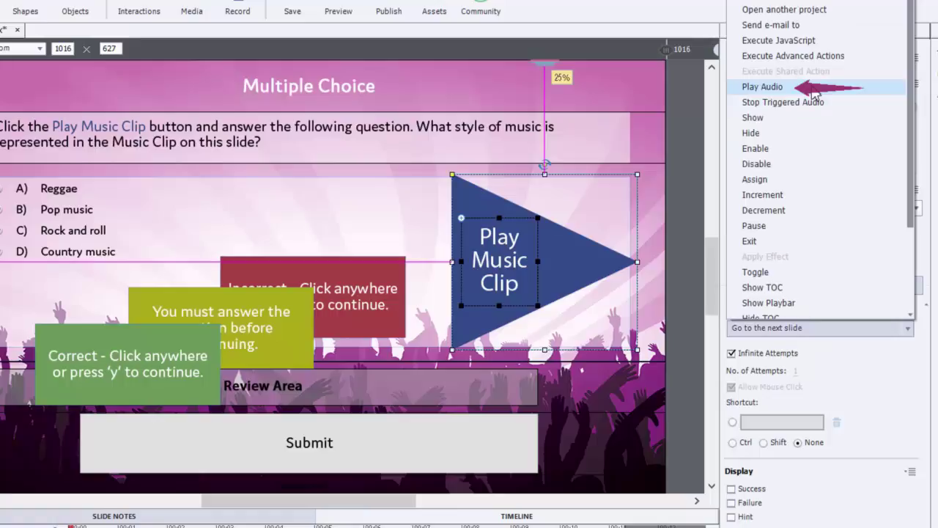
{"action": "left_click", "coordinate": [813, 331]}
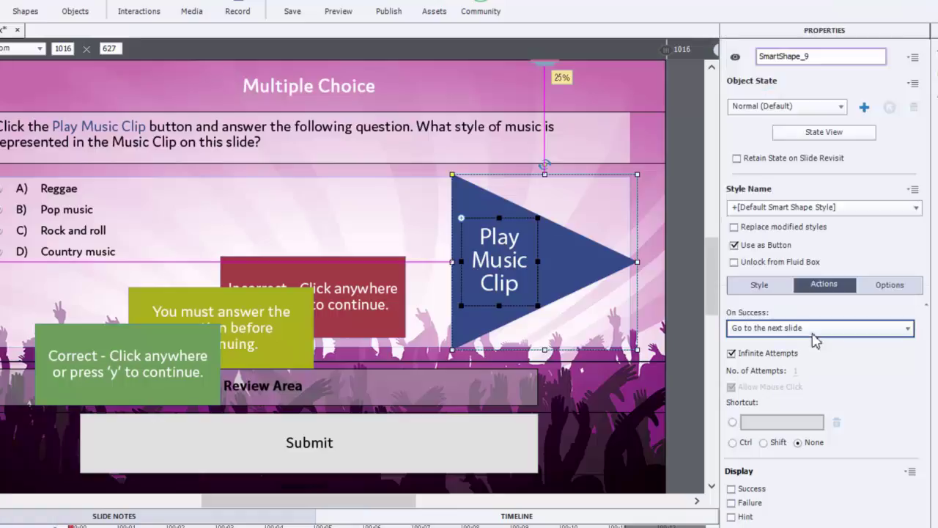
{"action": "left_click", "coordinate": [815, 329]}
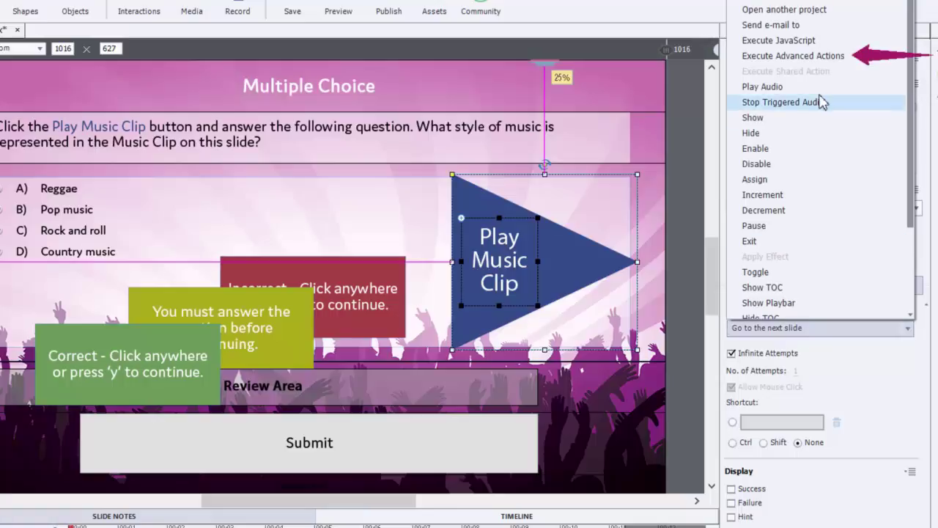
{"action": "left_click", "coordinate": [820, 55]}
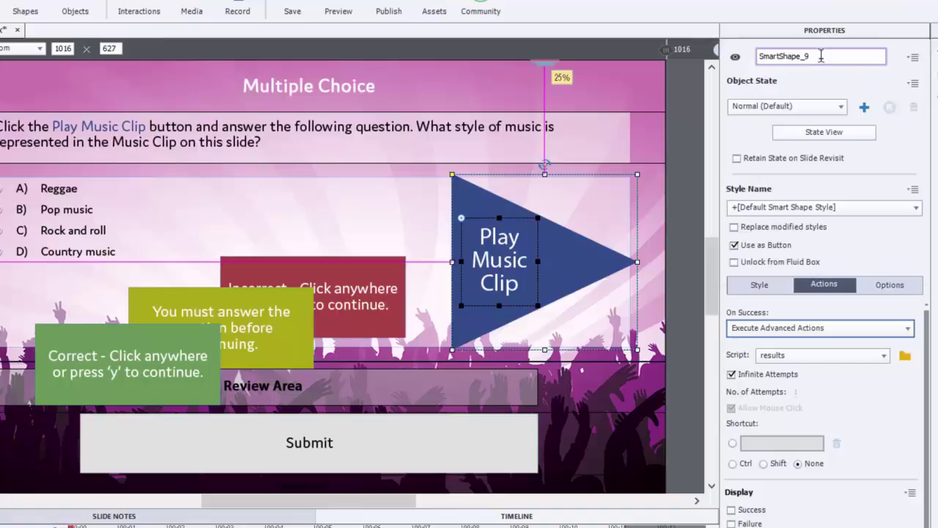
Create a new blank advanced action for the button and name it PlayAudio.
{"action": "left_click", "coordinate": [905, 355]}
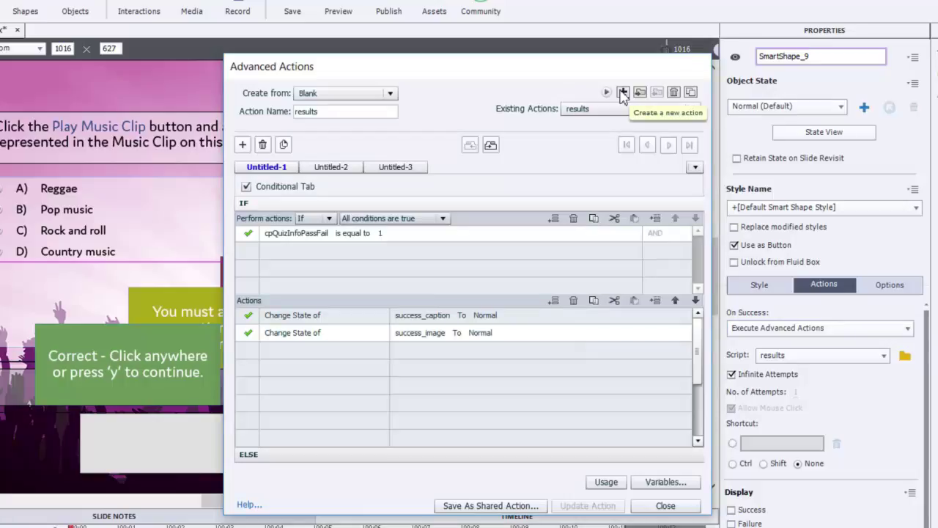
{"action": "left_click", "coordinate": [623, 93]}
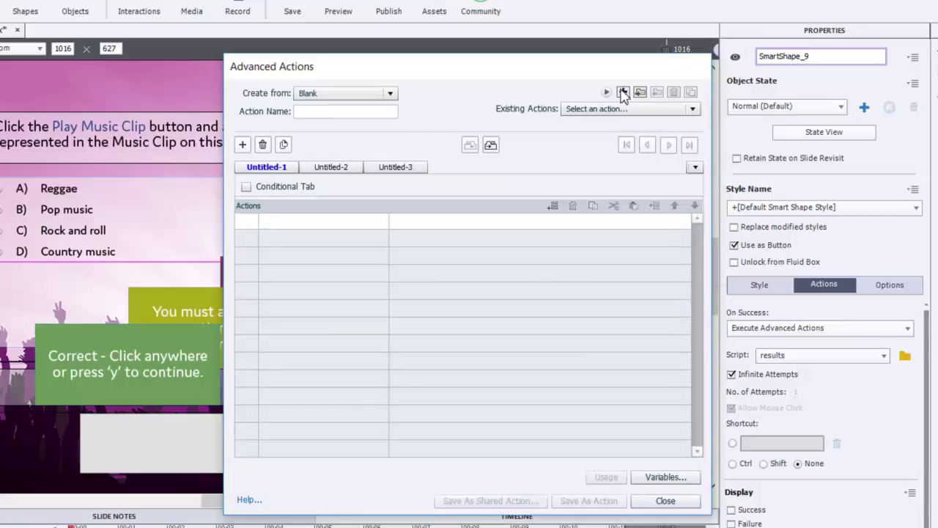
{"action": "left_click", "coordinate": [318, 114]}
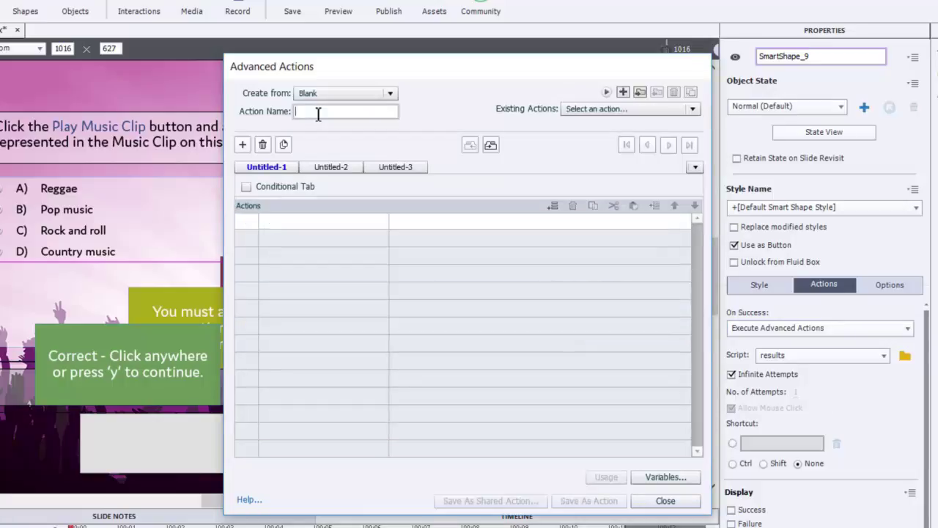
{"action": "type", "text": "Pla"}
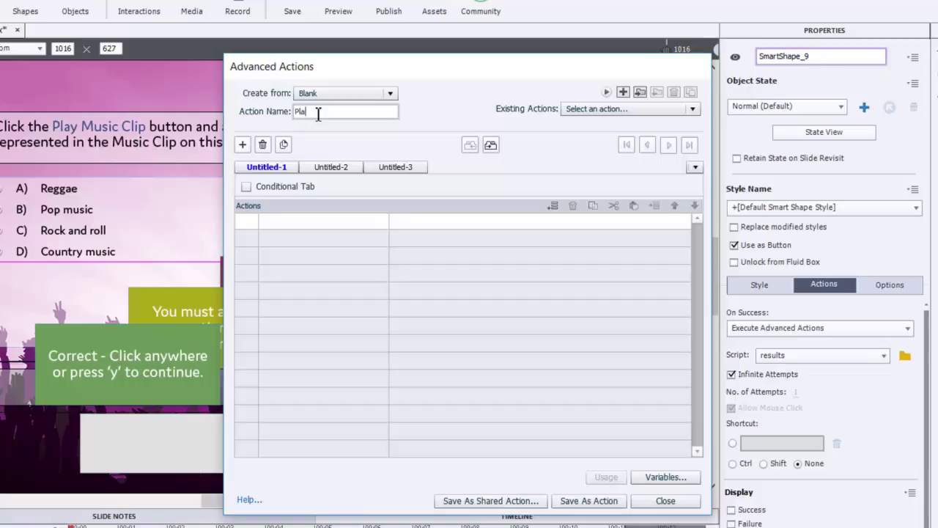
{"action": "type", "text": "yAudio"}
Add Stop Triggered Audio as the first command of the PlayAudio action.
{"action": "left_click", "coordinate": [291, 226]}
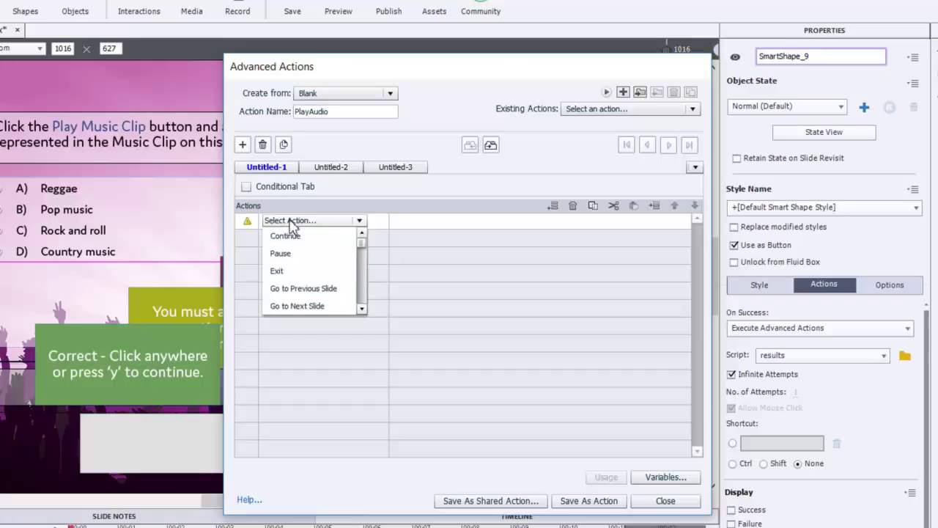
{"action": "scroll", "coordinate": [291, 223], "scroll_direction": "down", "scroll_amount": 5}
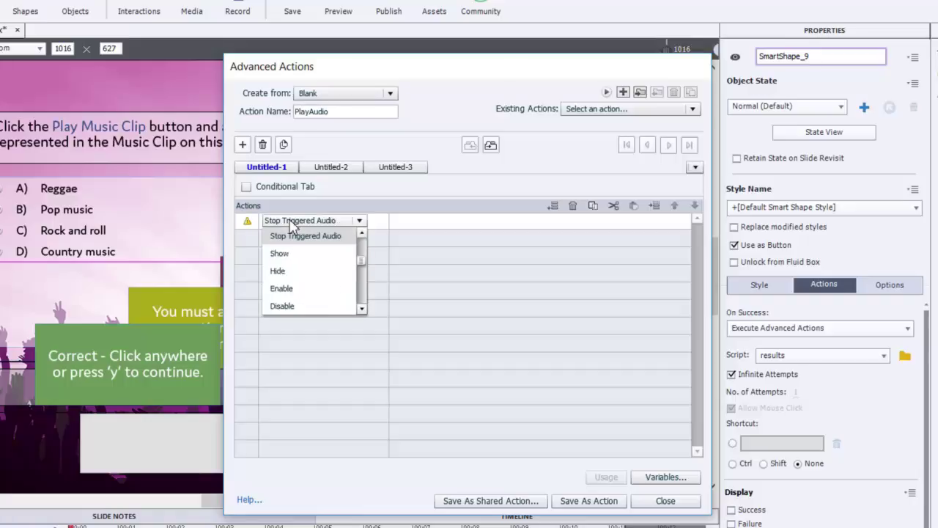
{"action": "left_click", "coordinate": [302, 236]}
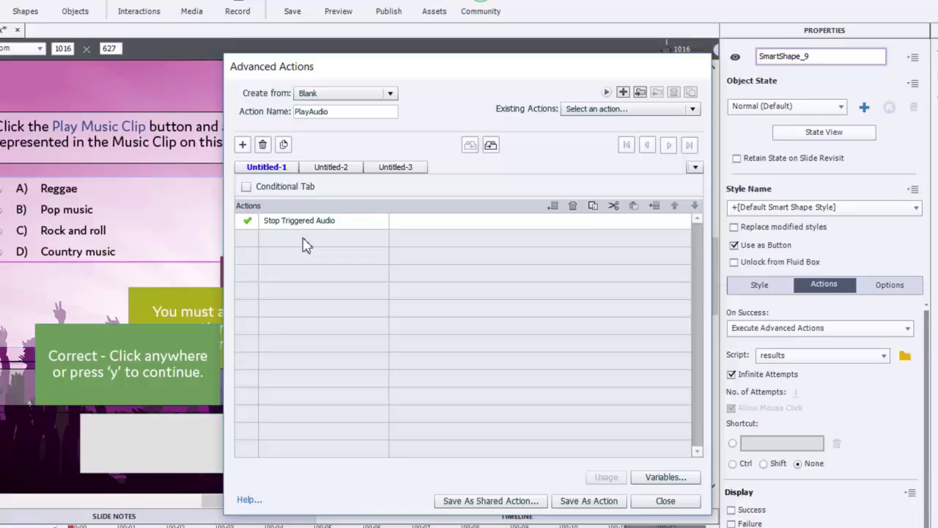
Add a Play Audio command to the PlayAudio action below Stop Triggered Audio, using No_Pressha.mp3 from the library.
{"action": "double_click", "coordinate": [291, 239]}
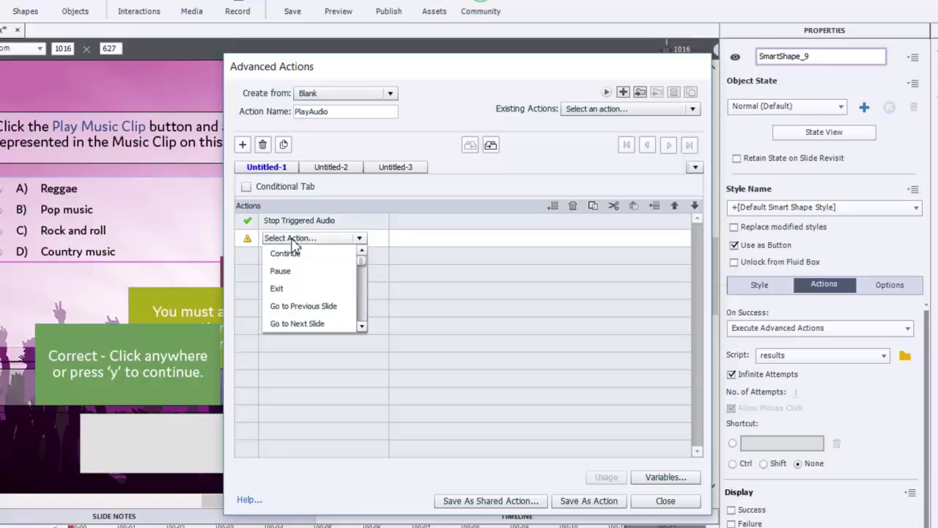
{"action": "key", "text": "Down"}
{"action": "key", "text": "Down"}
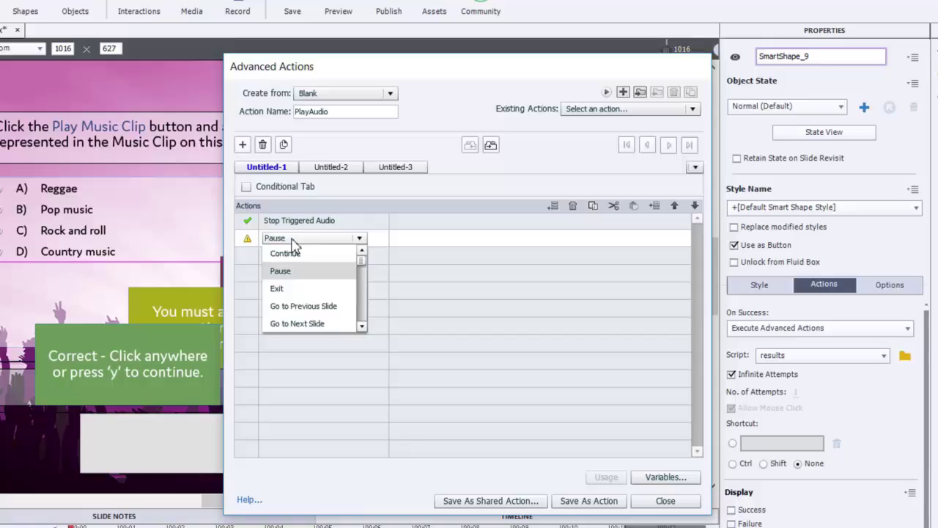
{"action": "key", "text": "p"}
{"action": "key", "text": "Return"}
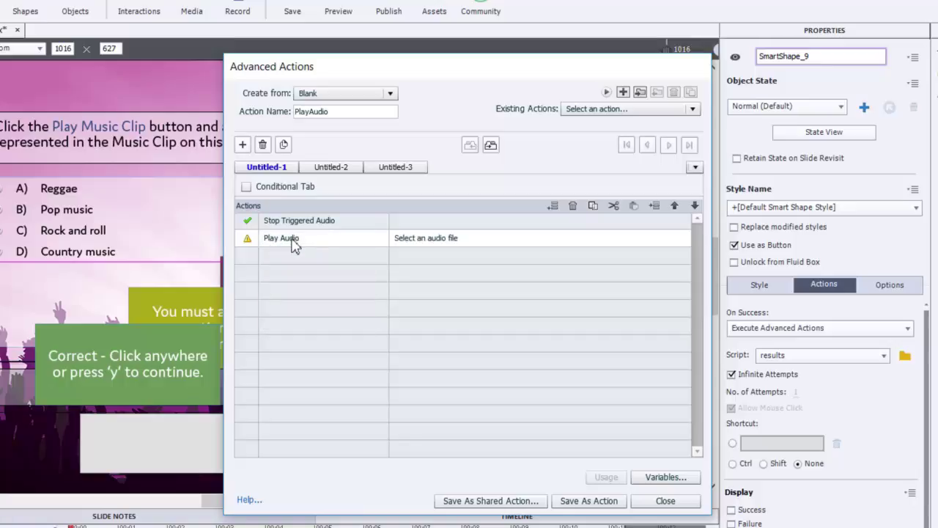
{"action": "left_click", "coordinate": [430, 247]}
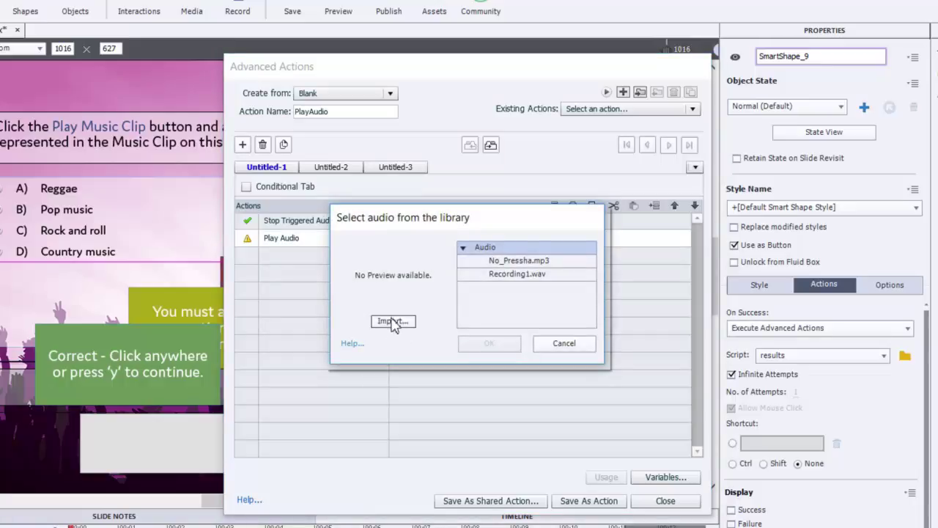
{"action": "left_click", "coordinate": [518, 262]}
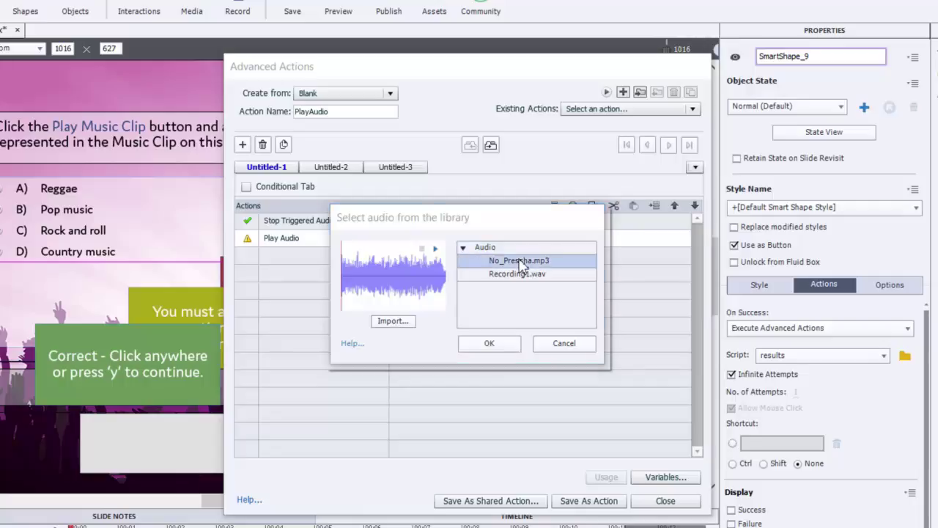
{"action": "left_click", "coordinate": [491, 345]}
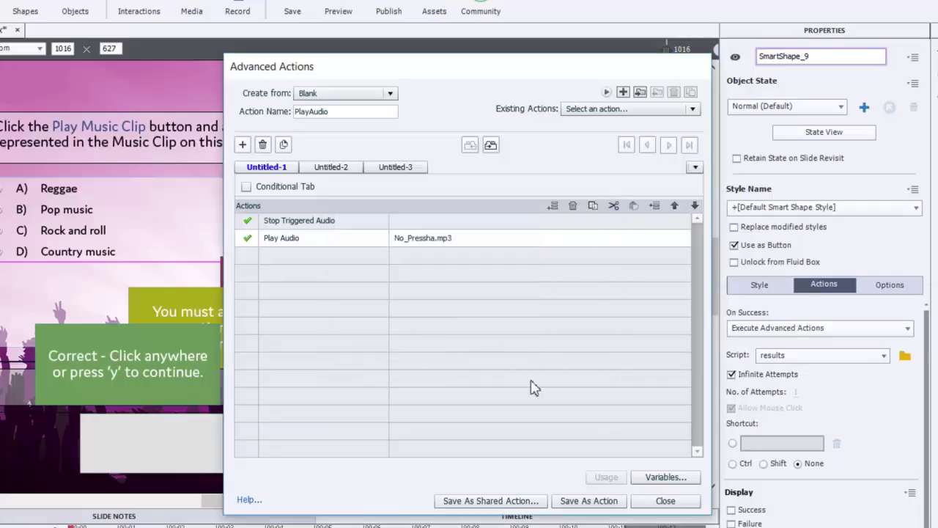
Save the PlayAudio script as an action and close the advanced actions editor.
{"action": "left_click", "coordinate": [593, 503]}
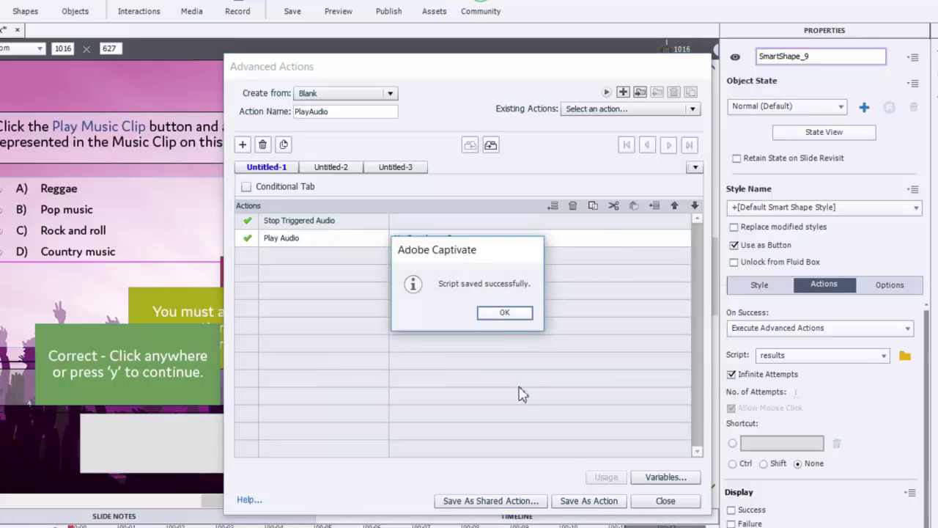
{"action": "left_click", "coordinate": [501, 316]}
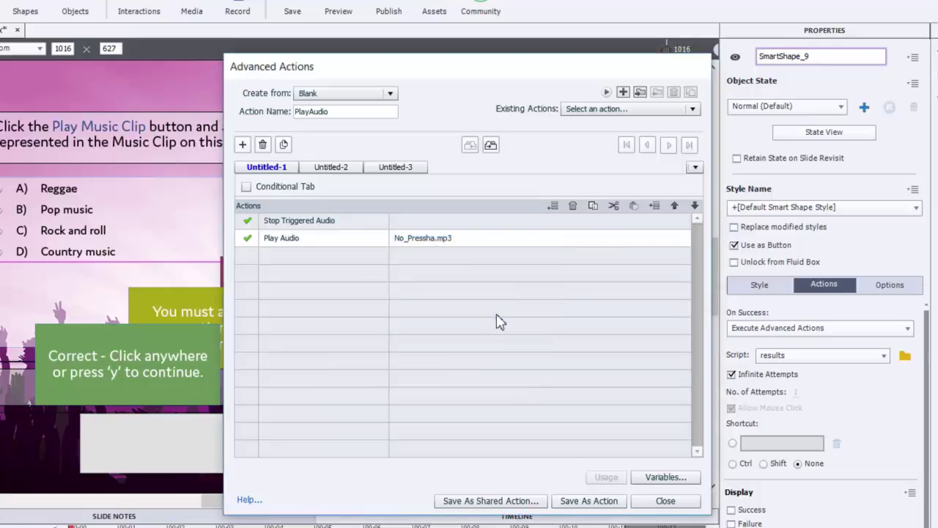
{"action": "left_click", "coordinate": [649, 502]}
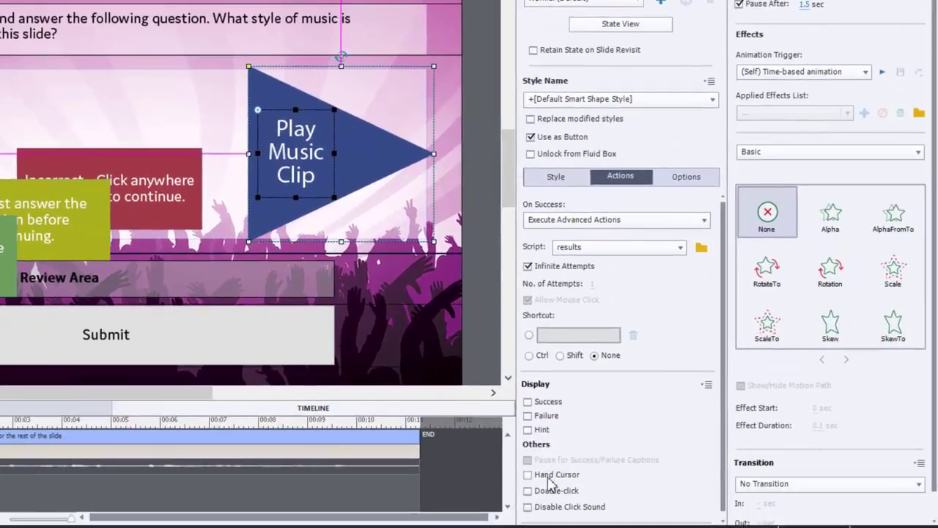
Enable the hand cursor and disable the click sound for the Play Music Clip button.
{"action": "left_click", "coordinate": [549, 478]}
{"action": "left_click", "coordinate": [551, 512]}
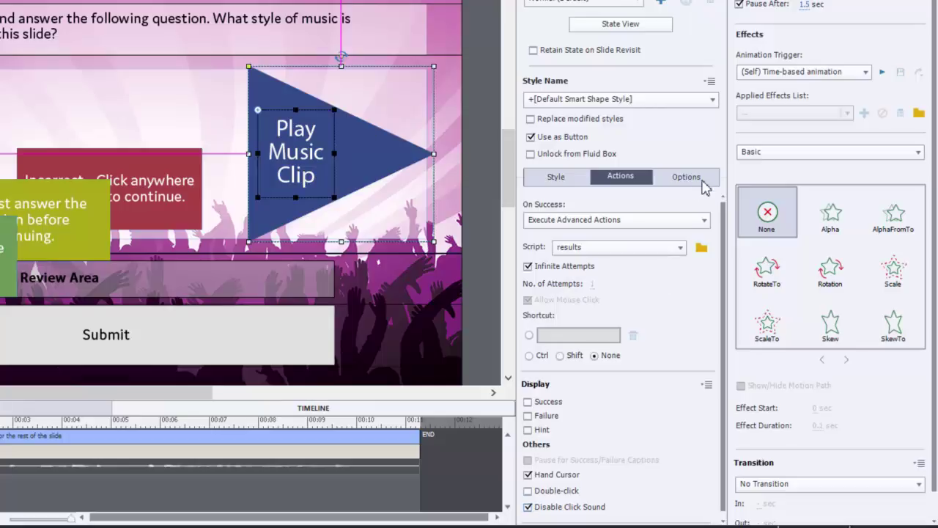
Make the Play Music Clip button stop the slide audio, with the trigger set to When Clicked.
{"action": "left_click", "coordinate": [704, 184]}
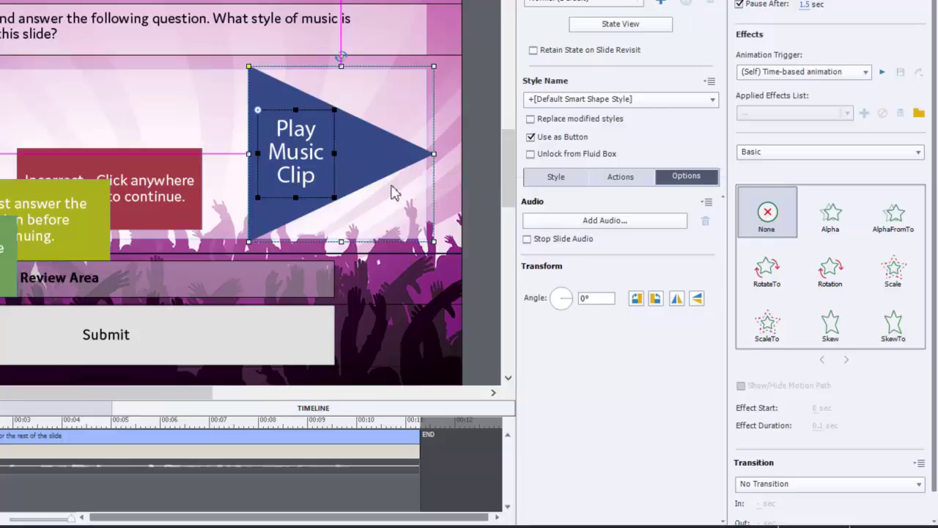
{"action": "left_click", "coordinate": [525, 241]}
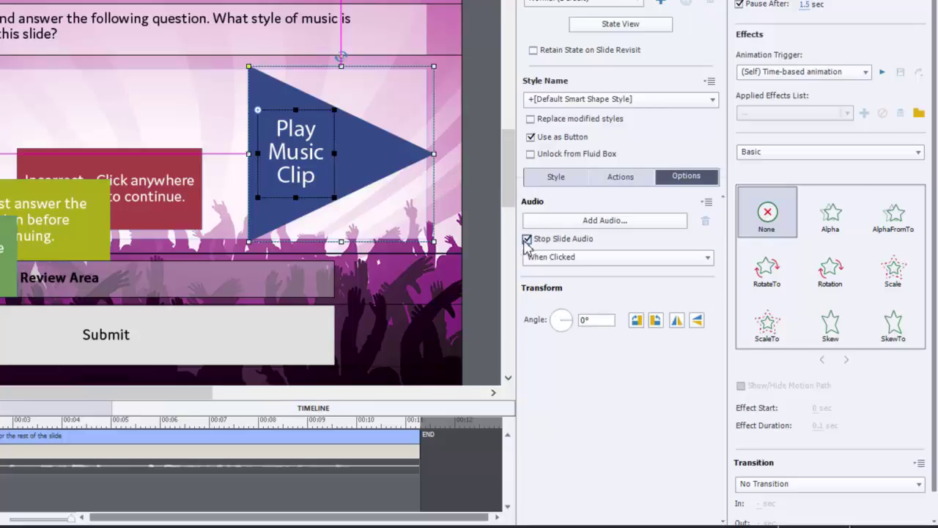
{"action": "left_click", "coordinate": [603, 257]}
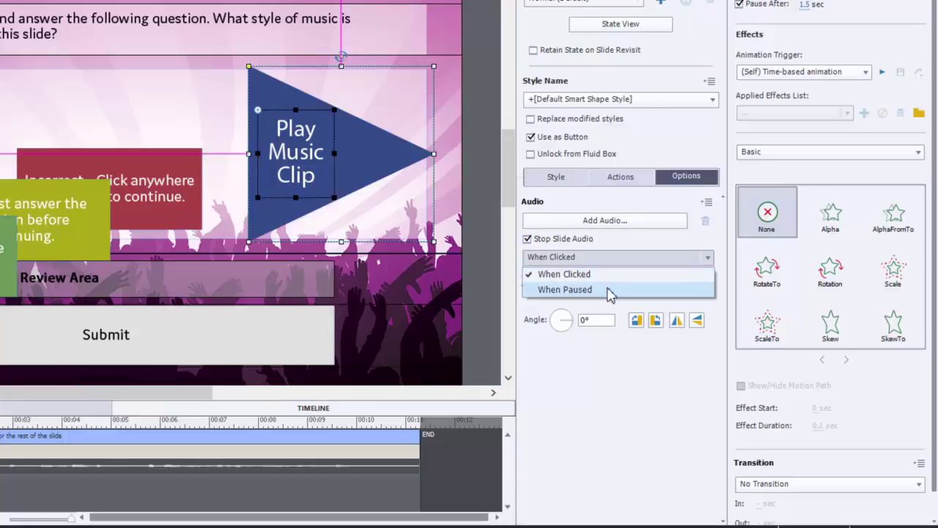
{"action": "left_click", "coordinate": [608, 278]}
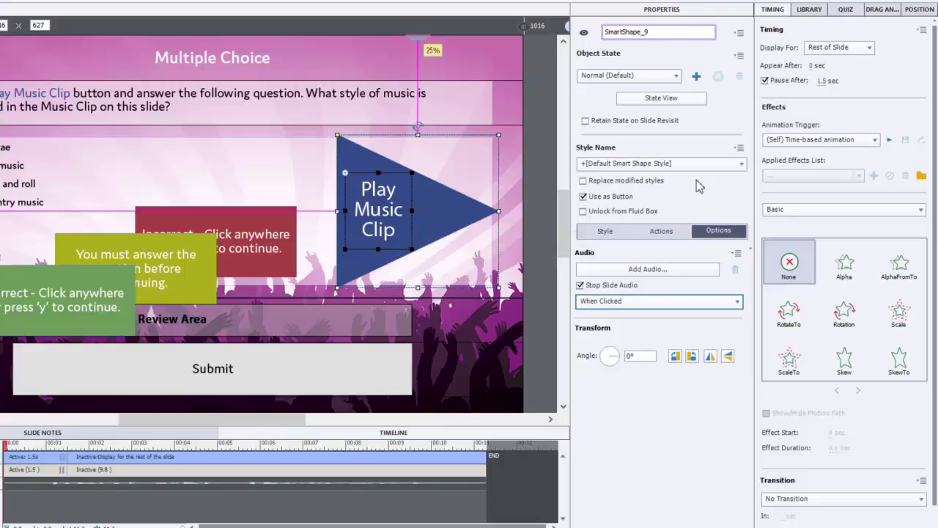
Turn off the Pause After timing for the Play Music Clip button and keep the button selected.
{"action": "left_click", "coordinate": [765, 80]}
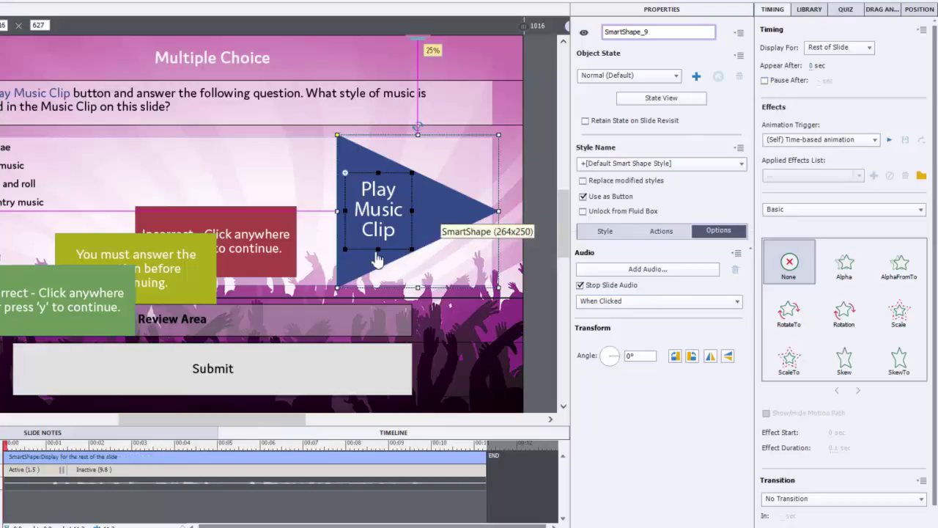
{"action": "left_click", "coordinate": [538, 256]}
{"action": "left_click", "coordinate": [463, 222]}
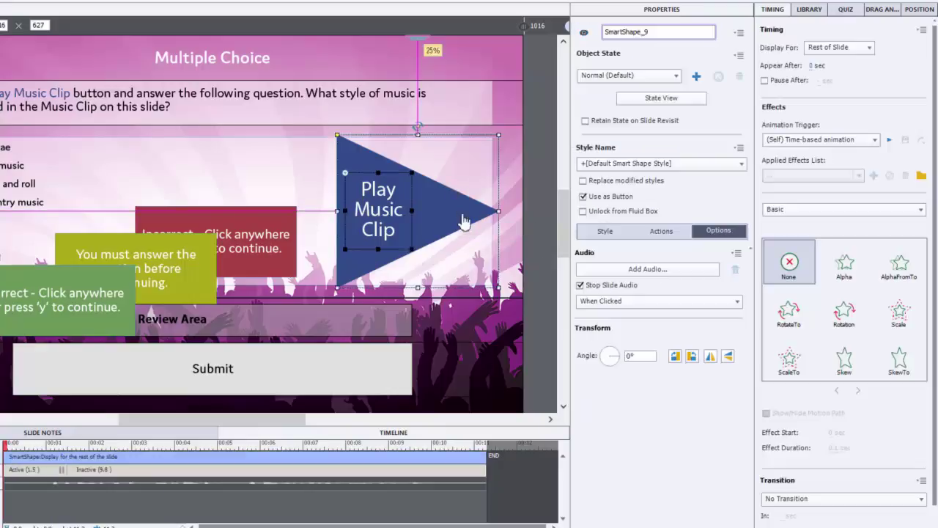
Assign the PlayAudio script to the Play Music Clip button's success action.
{"action": "left_click", "coordinate": [662, 231]}
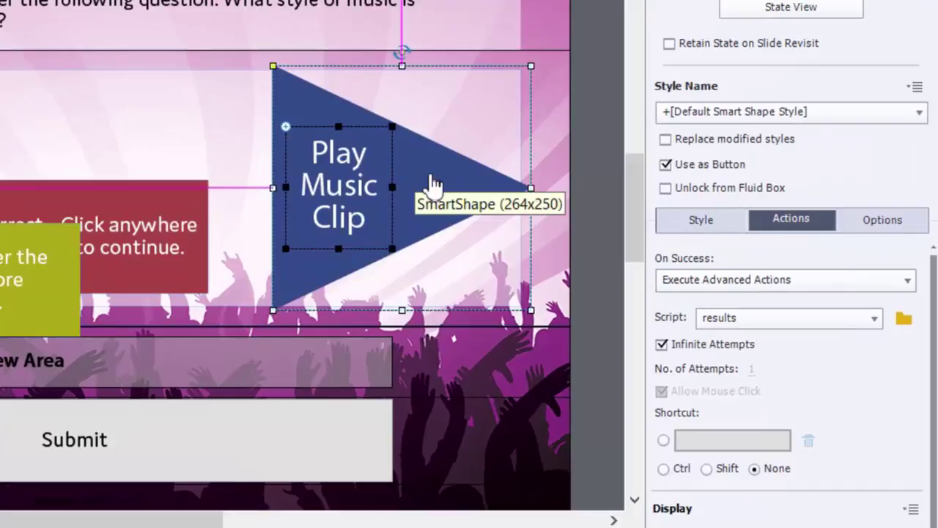
{"action": "left_click", "coordinate": [792, 323]}
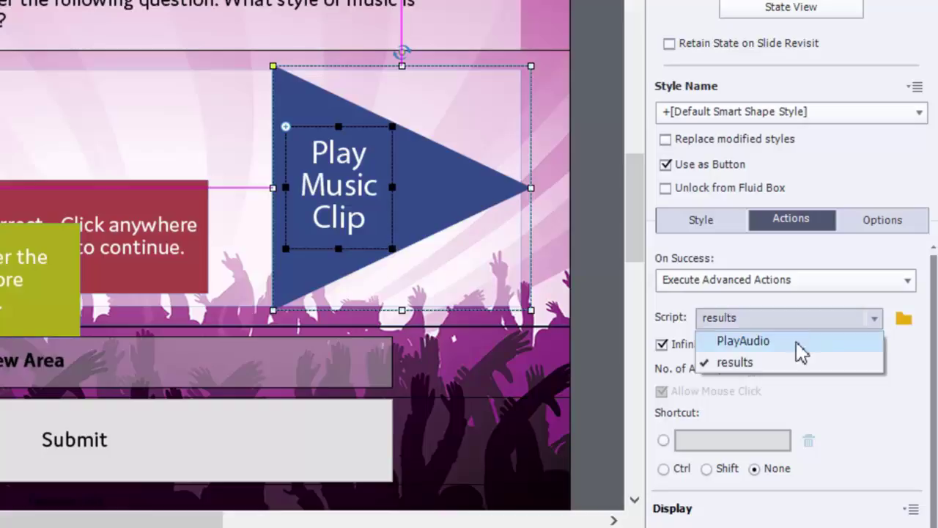
{"action": "left_click", "coordinate": [797, 342]}
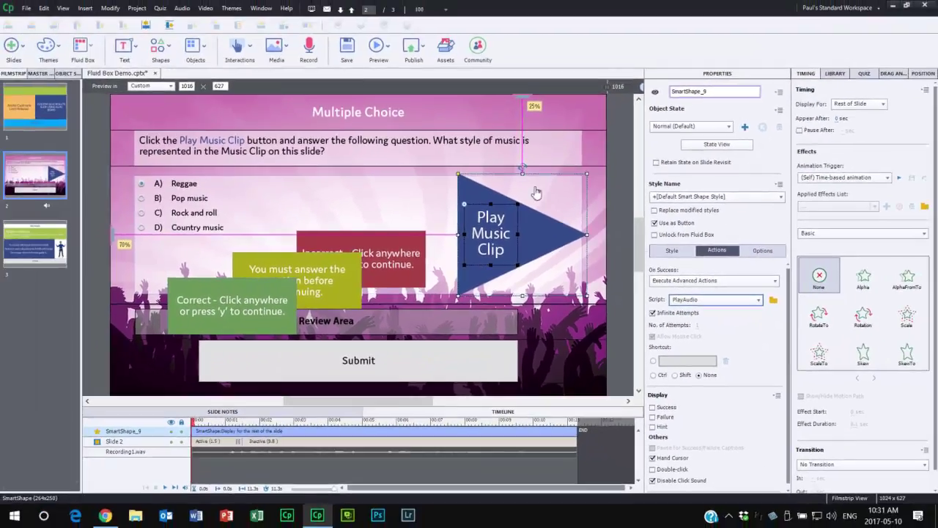
Preview the next 5 slides in the browser and play the music clip from the question slide's button.
{"action": "left_click", "coordinate": [378, 49]}
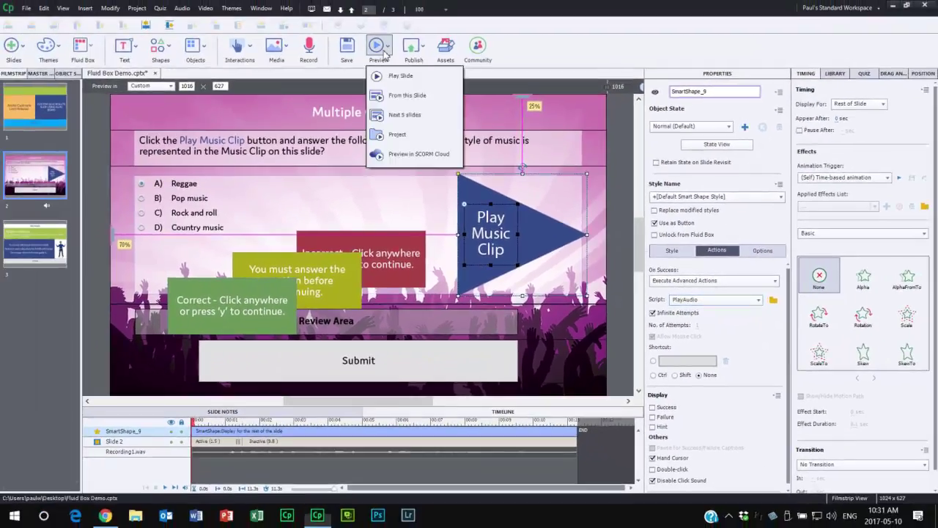
{"action": "left_click", "coordinate": [391, 115]}
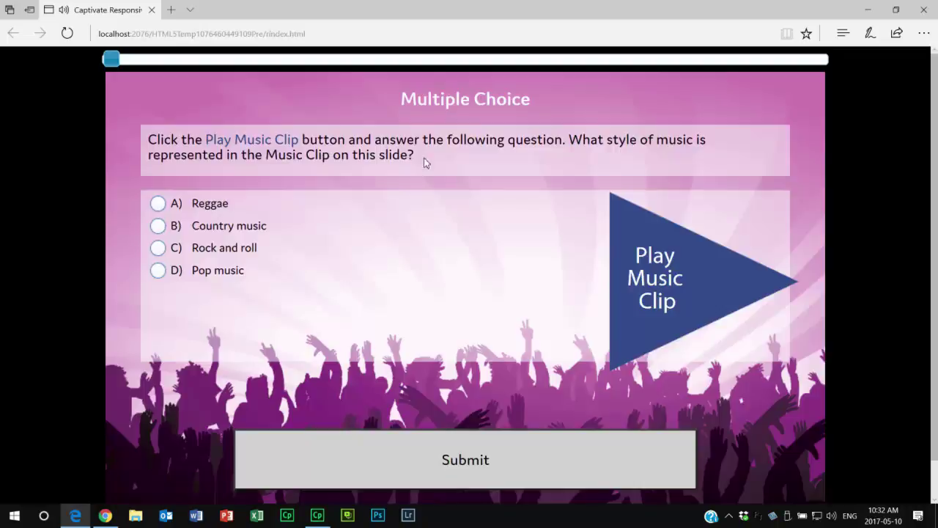
{"action": "left_click", "coordinate": [715, 290]}
Answer the previewed question with Reggae, submit it and continue to the quiz results.
{"action": "left_click", "coordinate": [188, 205]}
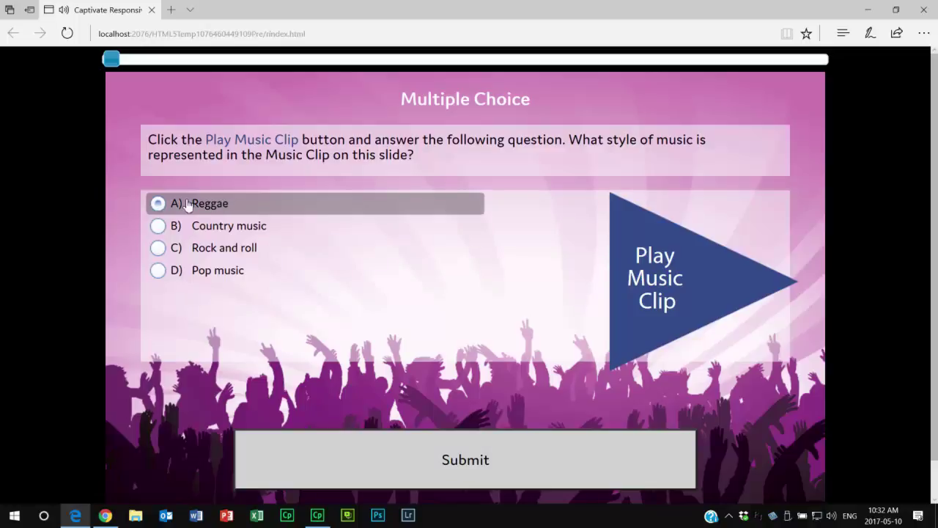
{"action": "left_click", "coordinate": [531, 466]}
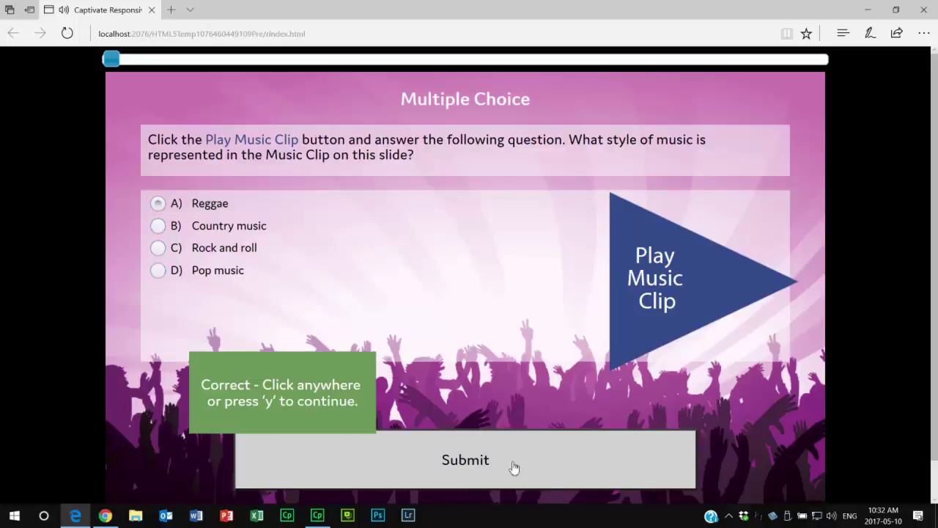
{"action": "left_click", "coordinate": [260, 389]}
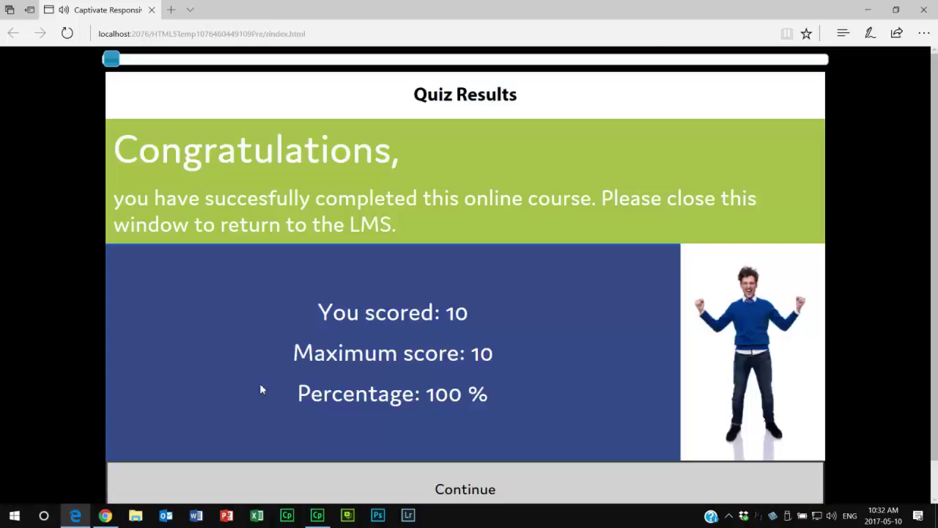